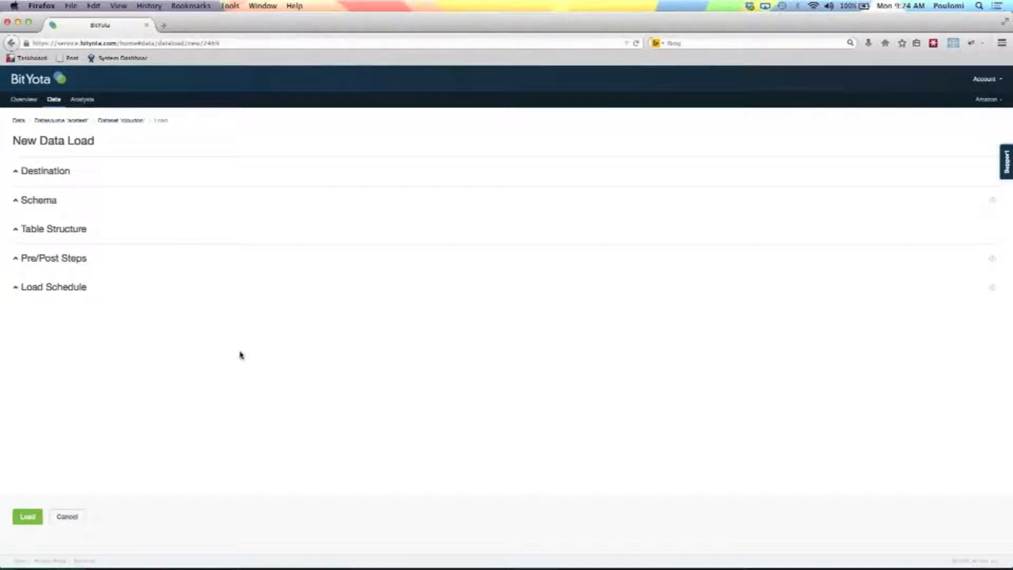
# Name the destination table cloudon_test and select the BitYotaDemo Developer 179 cluster for the load.
pyautogui.click(64, 173)
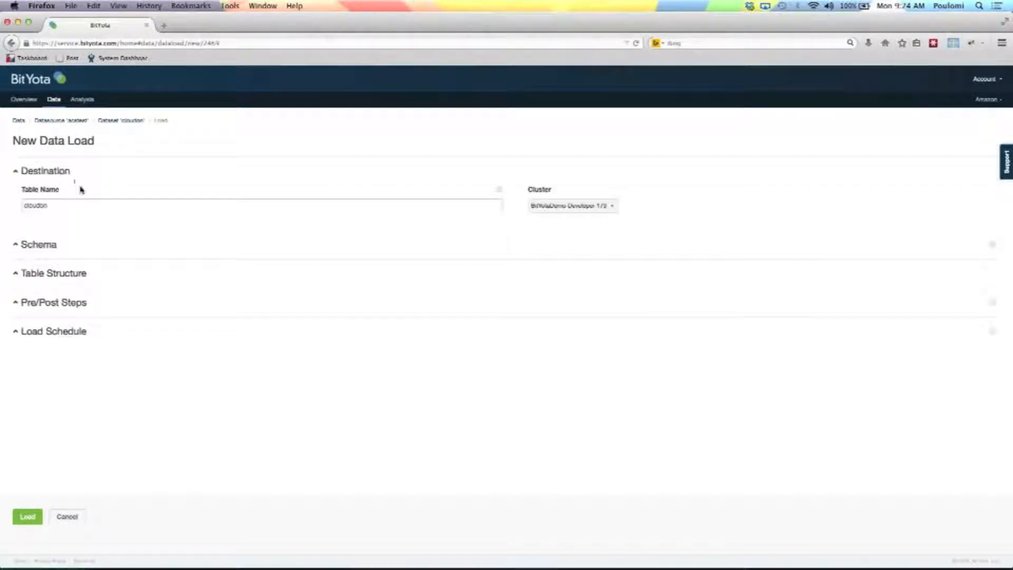
pyautogui.click(90, 202)
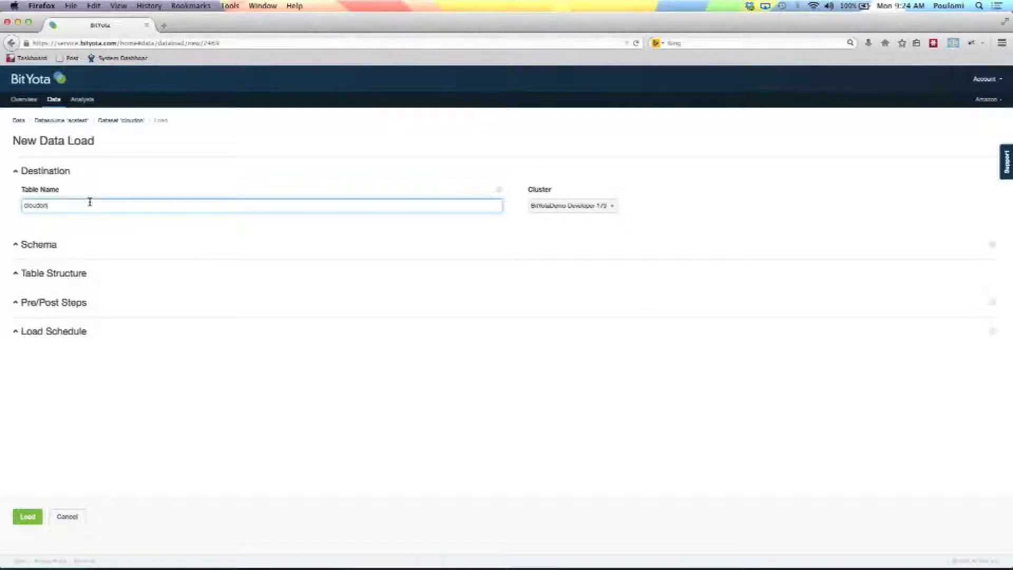
pyautogui.write('_test')
pyautogui.click(610, 206)
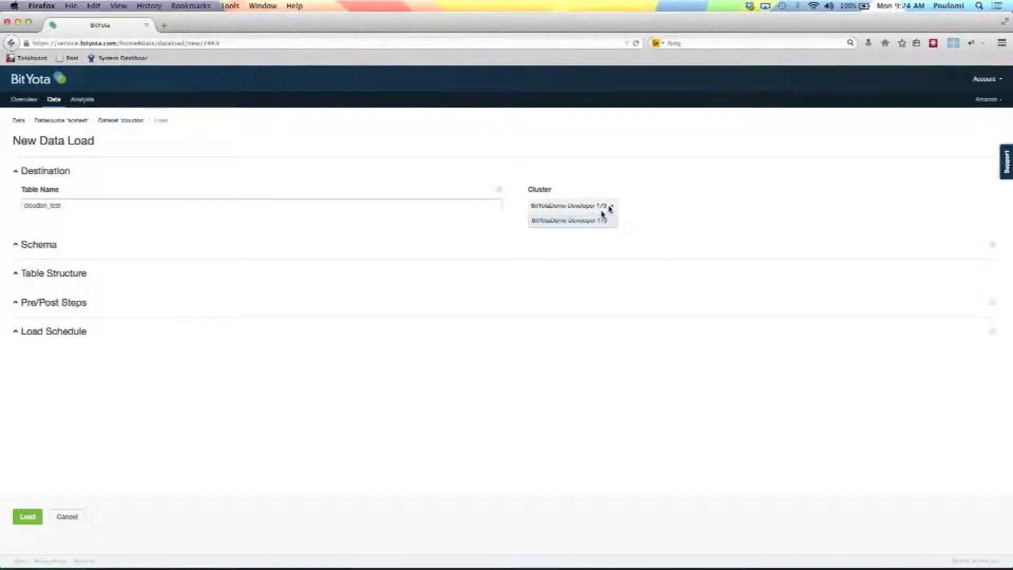
pyautogui.click(586, 221)
# Exclude every schema column except json_column from the load, from doc_session_starttime down to product_id.
pyautogui.click(49, 247)
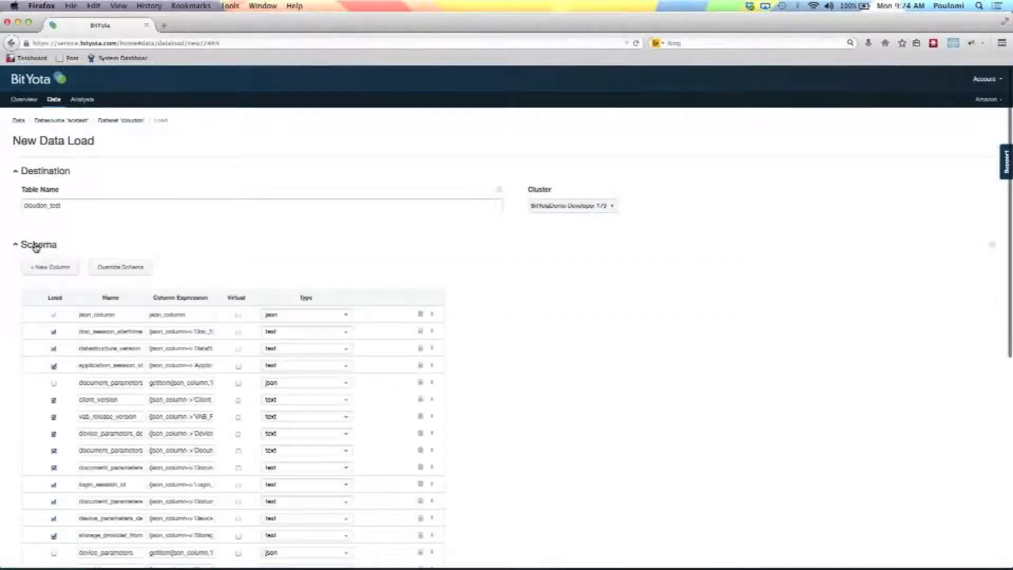
pyautogui.scroll(-10, 288, 275)
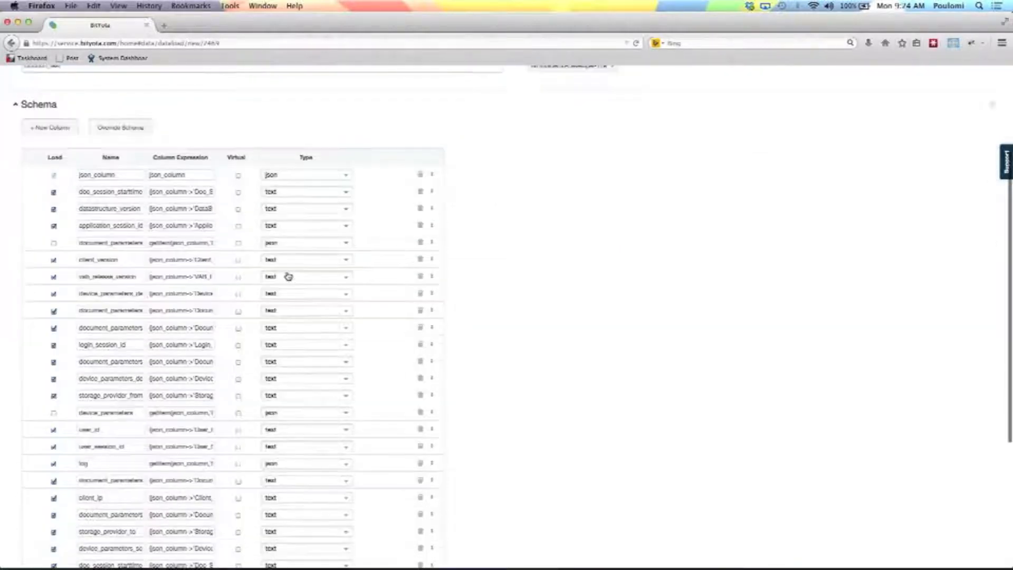
pyautogui.scroll(2, 287, 275)
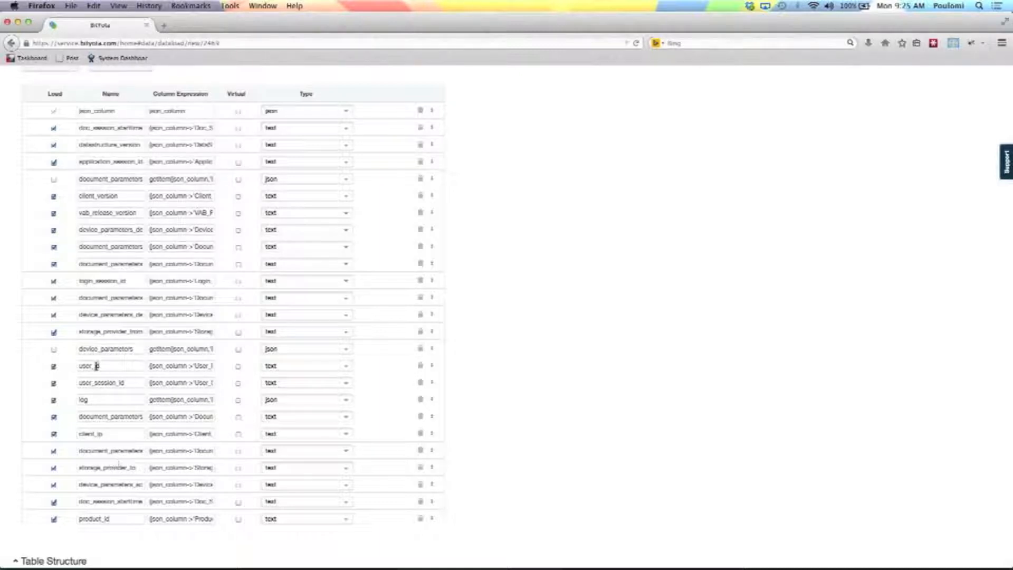
pyautogui.moveTo(100, 349); pyautogui.dragTo(145, 352)
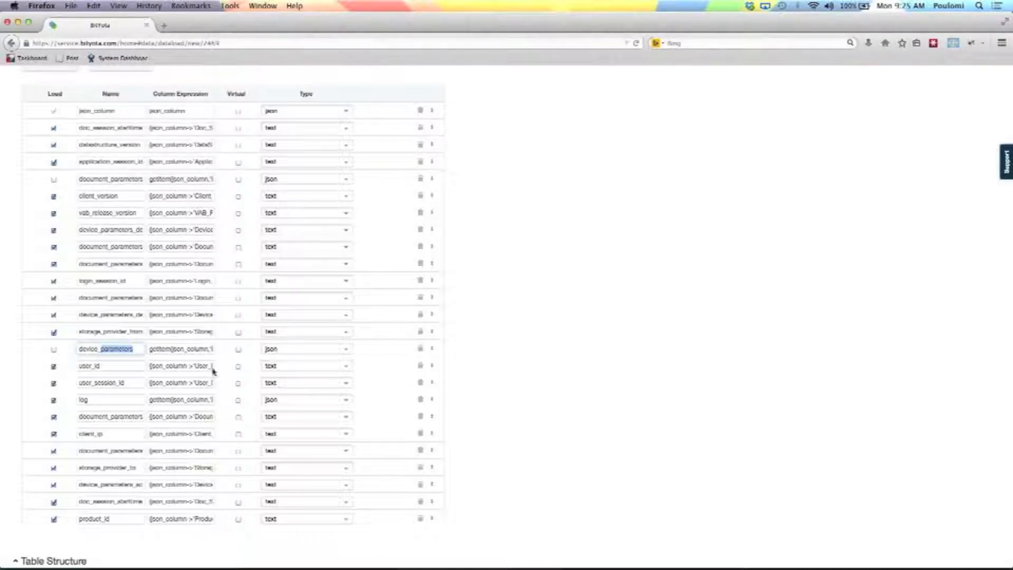
pyautogui.click(54, 128)
pyautogui.click(53, 146)
pyautogui.click(53, 162)
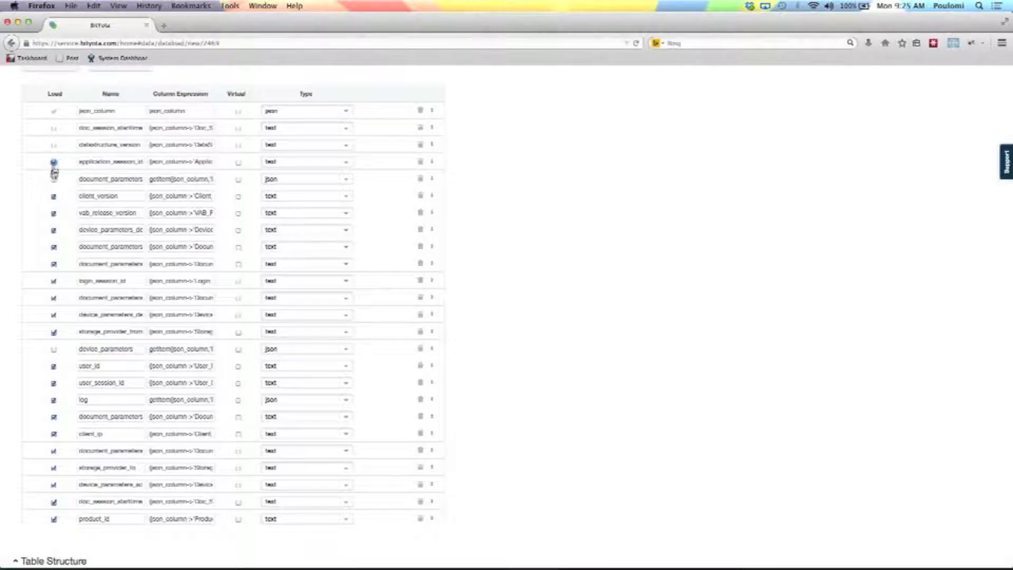
pyautogui.click(54, 197)
pyautogui.click(54, 214)
pyautogui.click(53, 230)
pyautogui.click(54, 246)
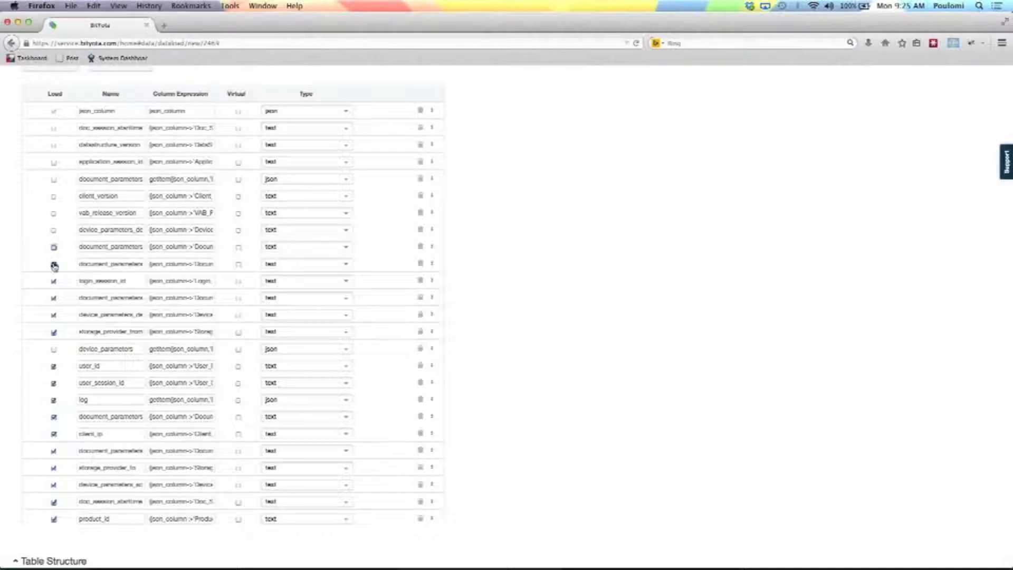
pyautogui.click(53, 264)
pyautogui.click(53, 281)
pyautogui.click(54, 297)
pyautogui.click(54, 315)
pyautogui.click(54, 332)
pyautogui.click(54, 349)
pyautogui.click(54, 365)
pyautogui.click(54, 384)
pyautogui.click(53, 400)
pyautogui.click(54, 417)
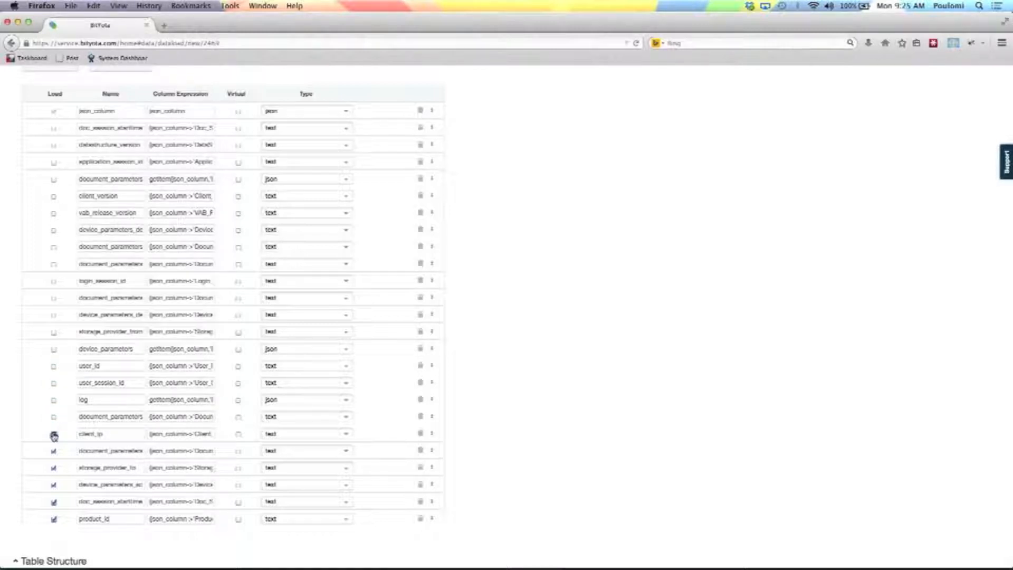
pyautogui.click(54, 434)
pyautogui.click(54, 451)
pyautogui.click(54, 467)
pyautogui.click(54, 484)
pyautogui.click(53, 504)
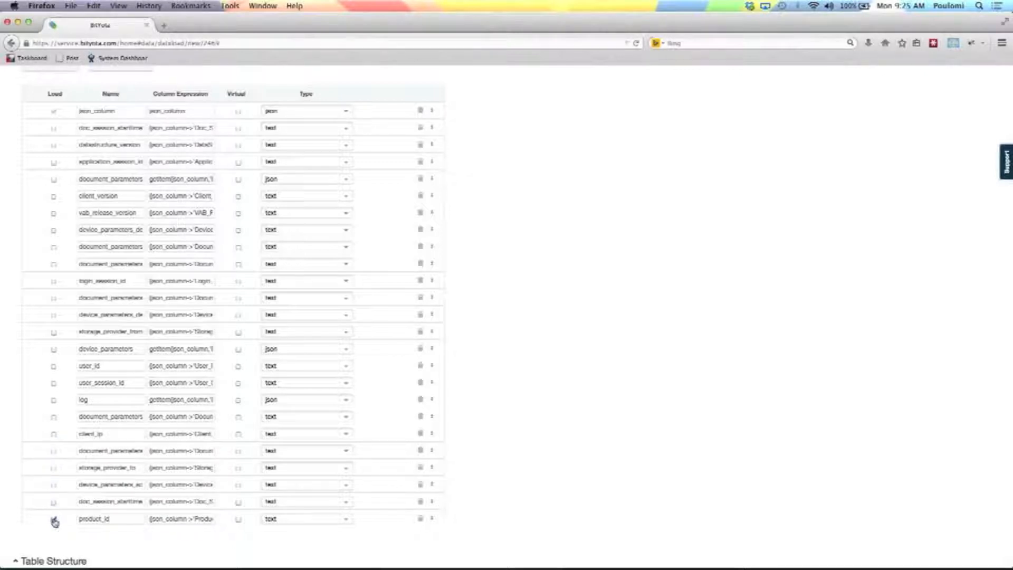
# Set the table type to COLUMNSTORE in the table structure and view the partition type options.
pyautogui.scroll(-5, 27, 508)
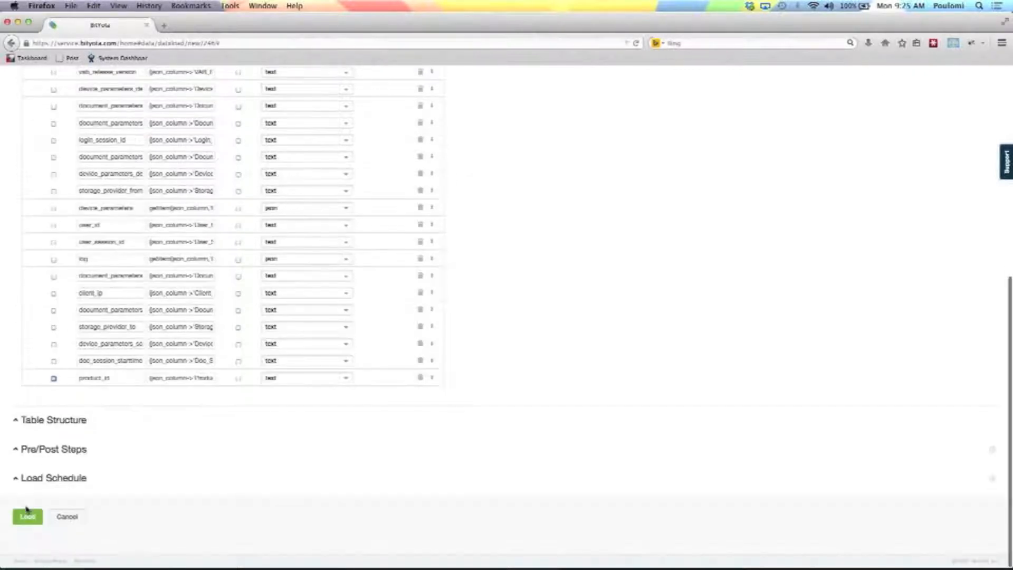
pyautogui.click(60, 419)
pyautogui.scroll(-2, 140, 339)
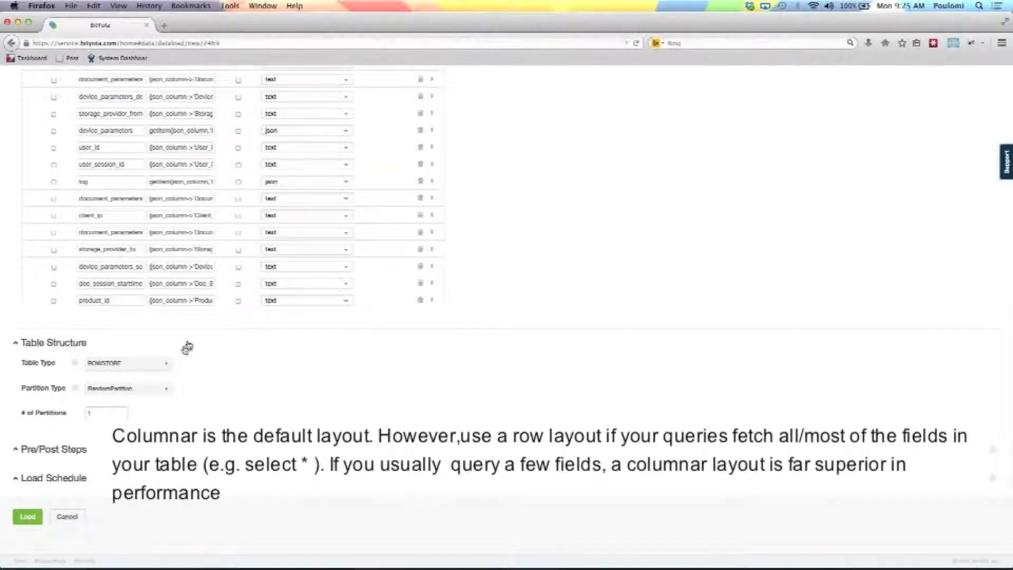
pyautogui.click(162, 364)
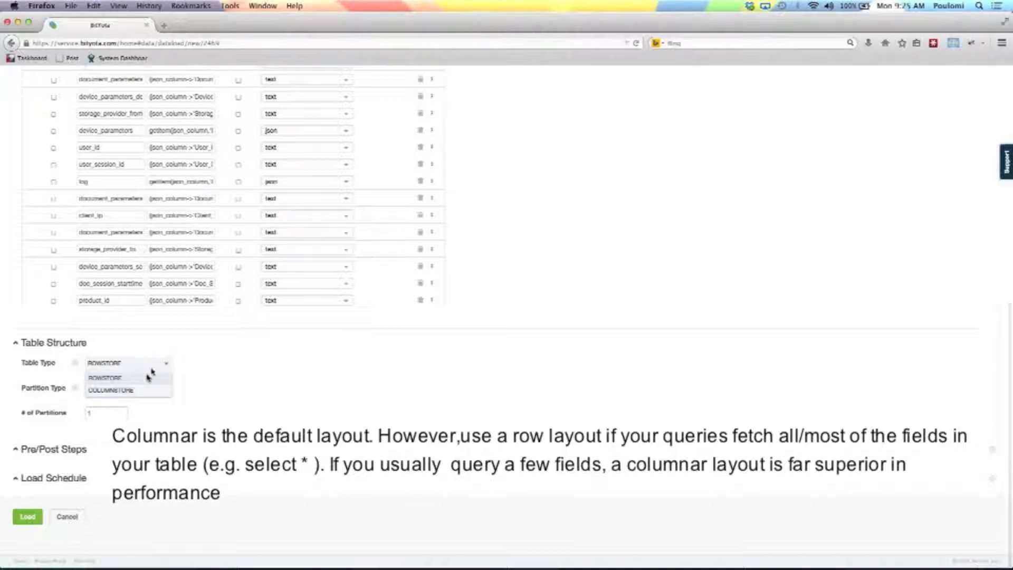
pyautogui.click(140, 390)
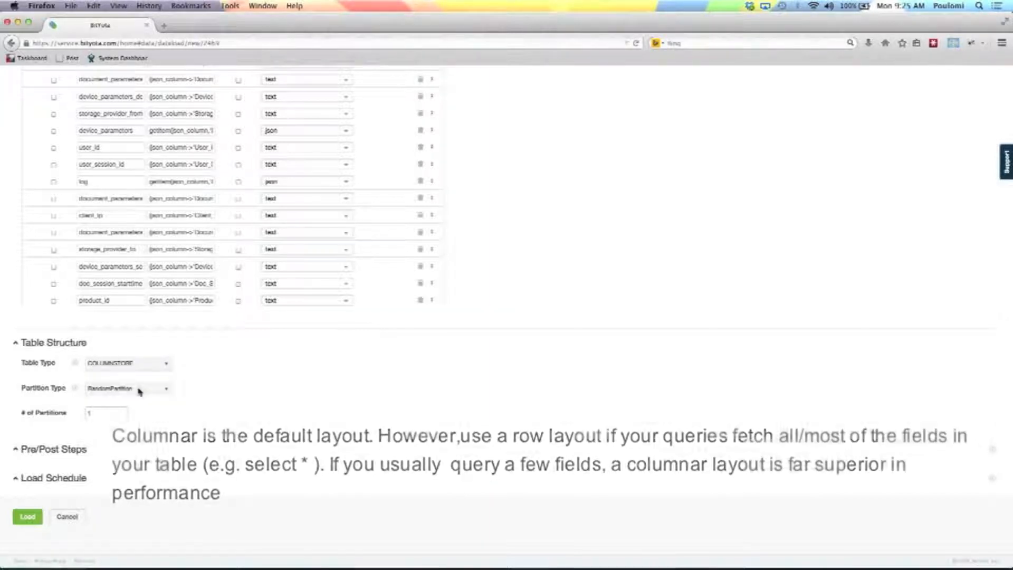
pyautogui.click(165, 391)
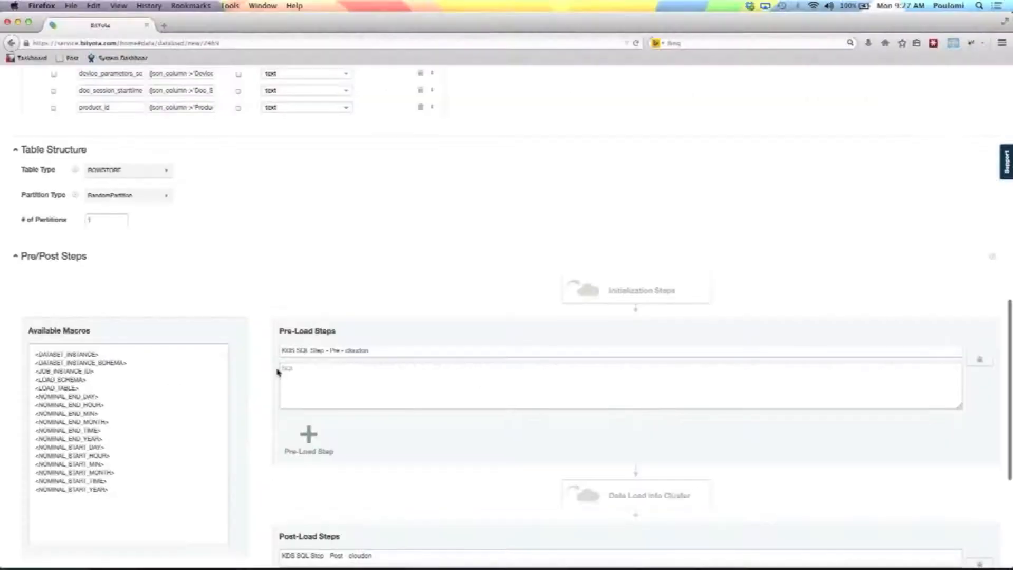
# Review the pre-load and post-load SQL steps together with the available macros.
pyautogui.scroll(-5, 168, 287)
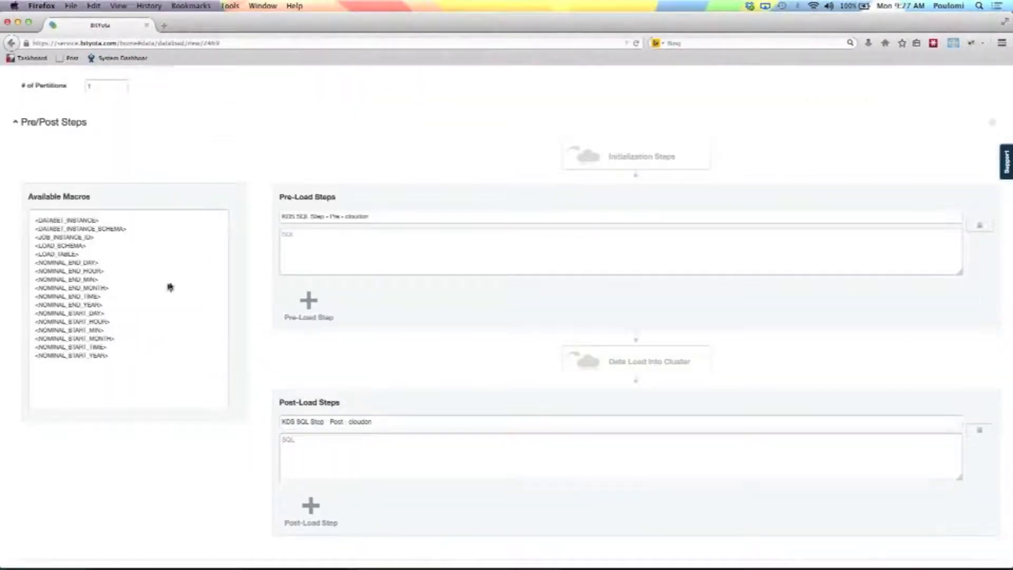
pyautogui.click(342, 239)
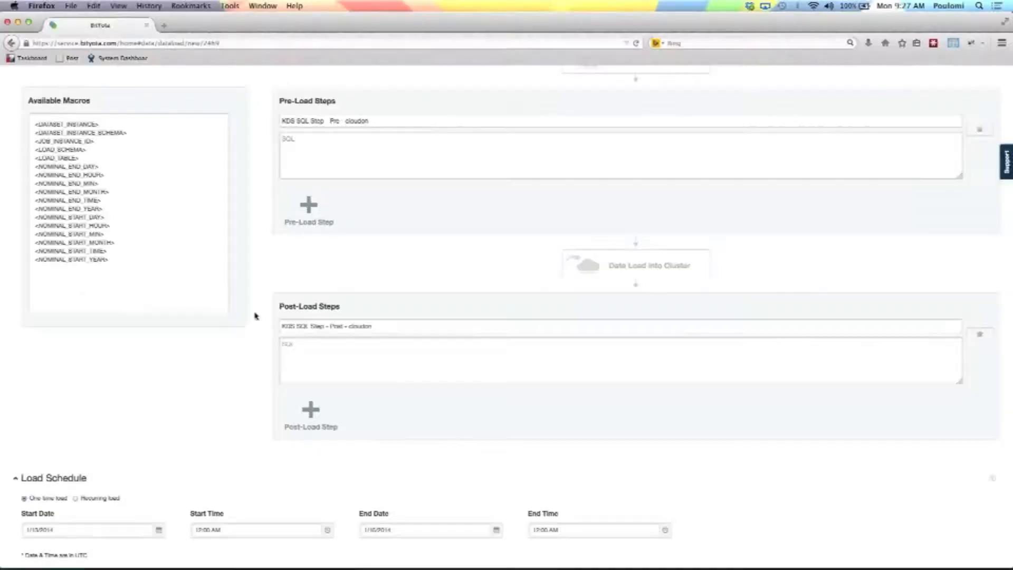
# Switch the load schedule to a recurring load to view its settings, and return it to a one-time load.
pyautogui.scroll(-2, 114, 360)
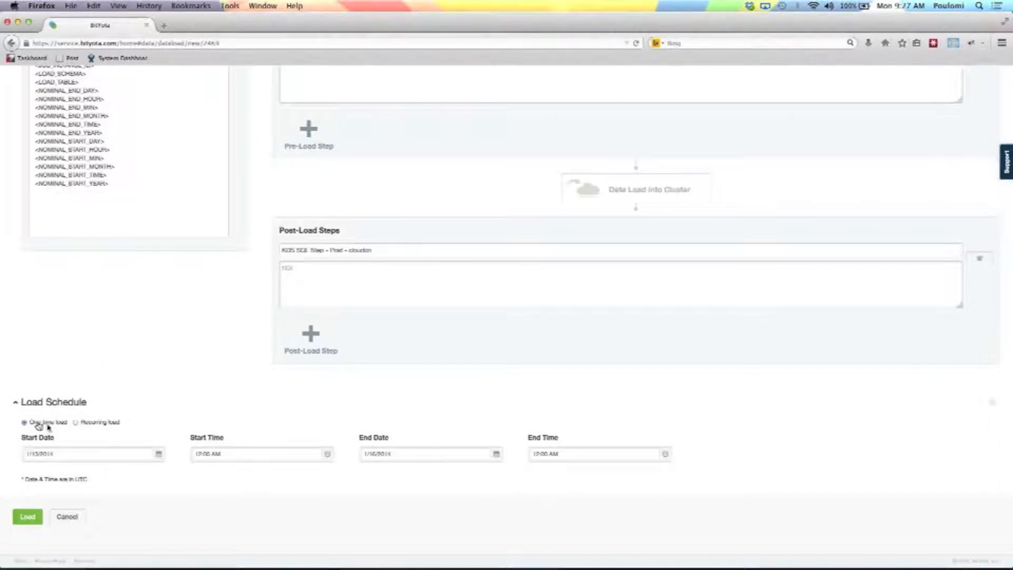
pyautogui.click(75, 423)
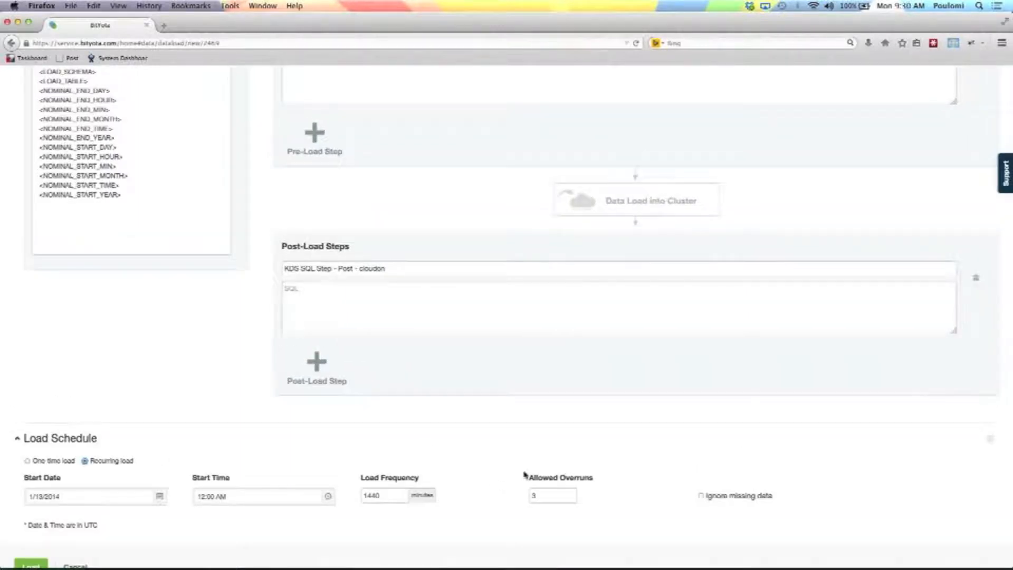
pyautogui.click(28, 460)
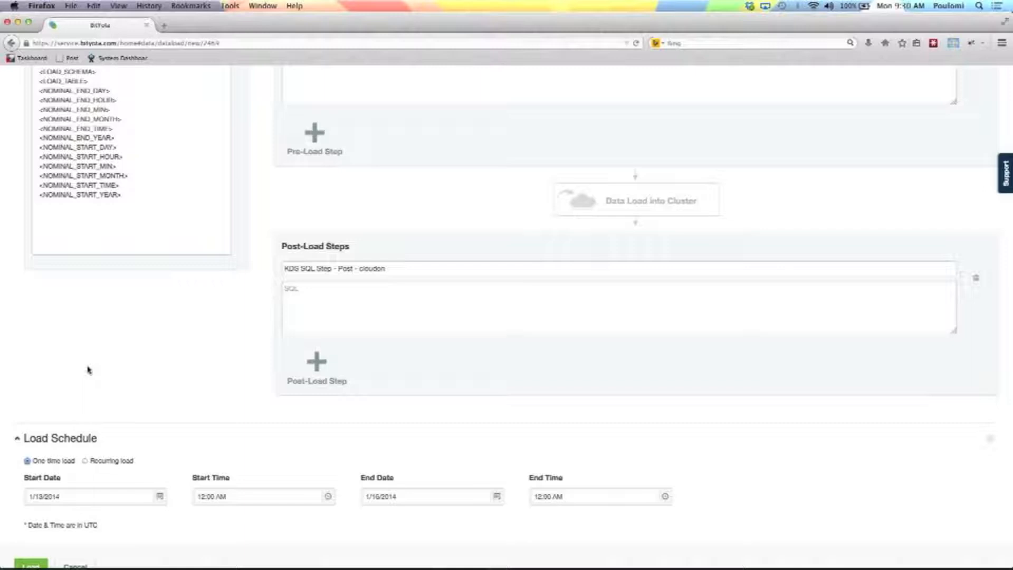
# Start the configured data load and go back to the main Data page.
pyautogui.scroll(-2, 88, 370)
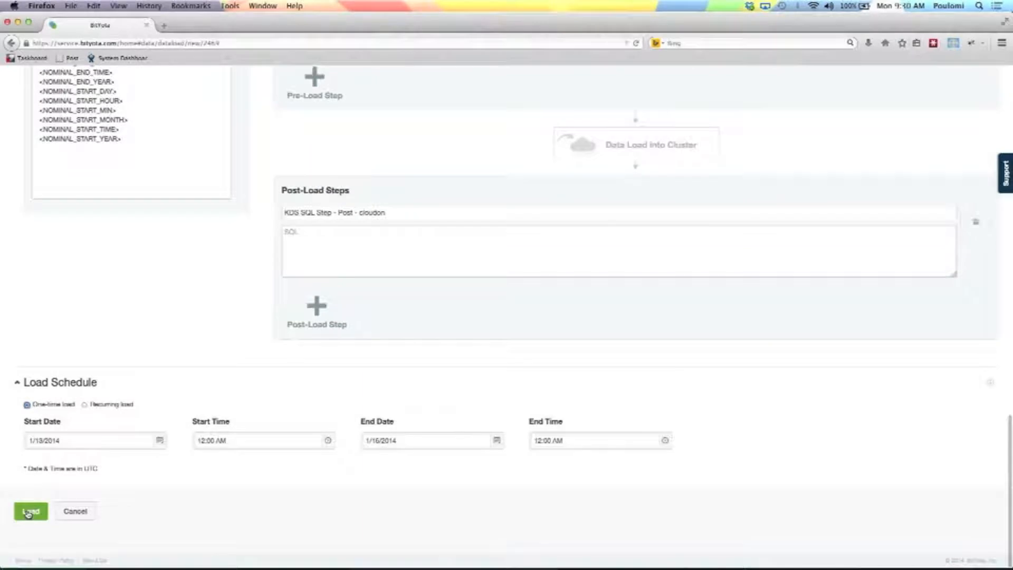
pyautogui.click(29, 513)
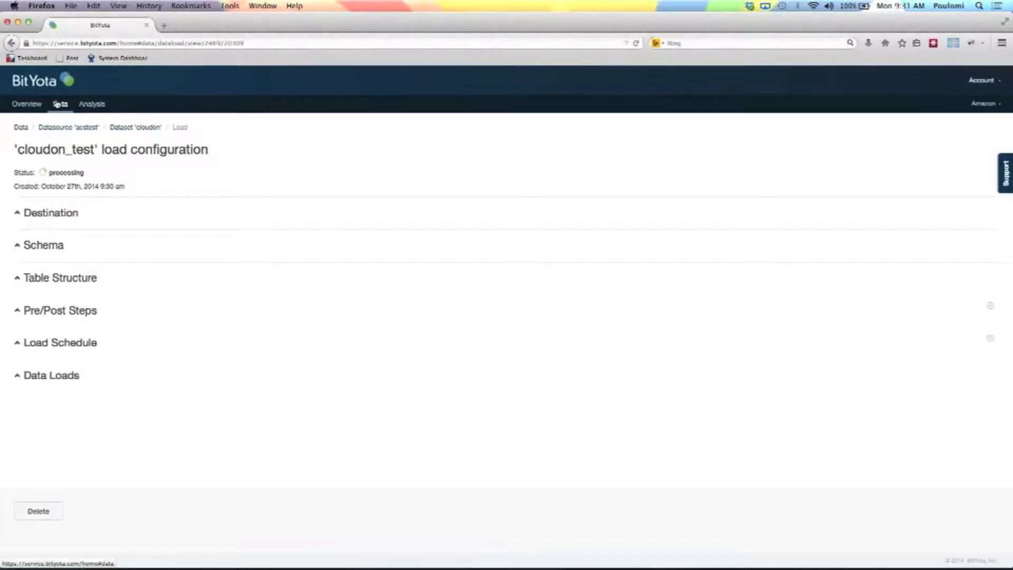
pyautogui.click(57, 104)
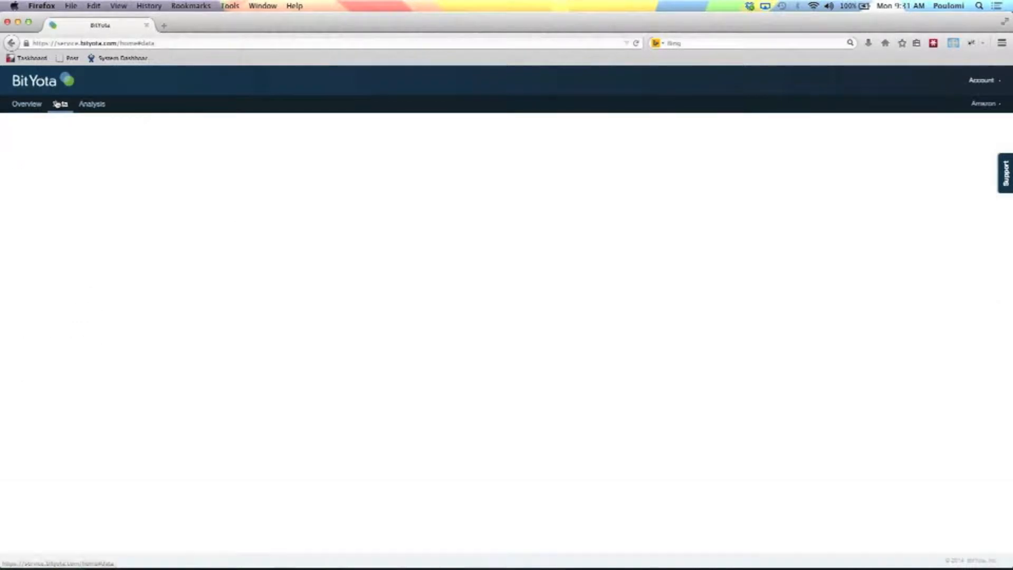